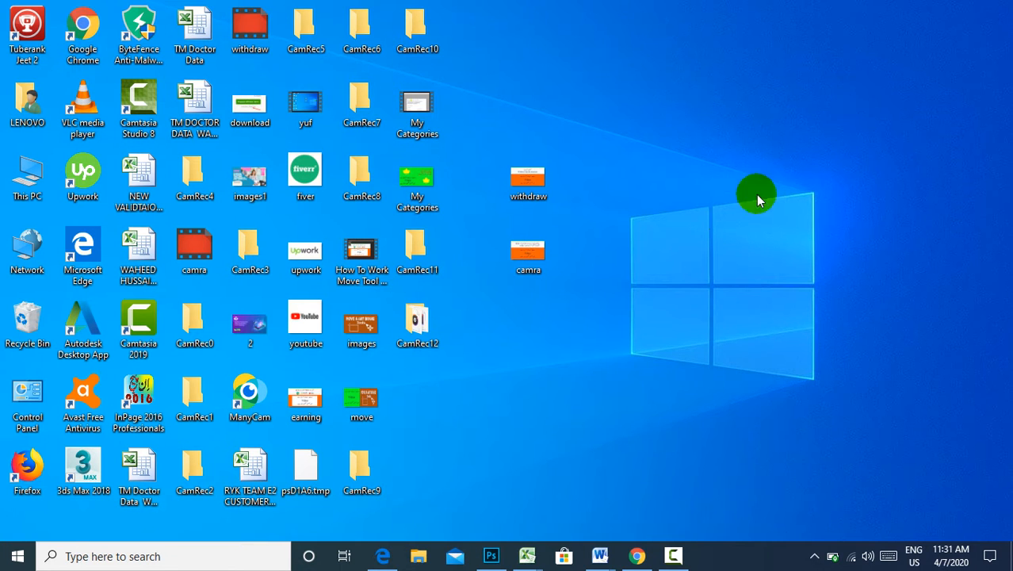
- Switch to Photoshop and activate the Custom Shape Tool for the green banner document
{"action": "left_click", "coordinate": [491, 555]}
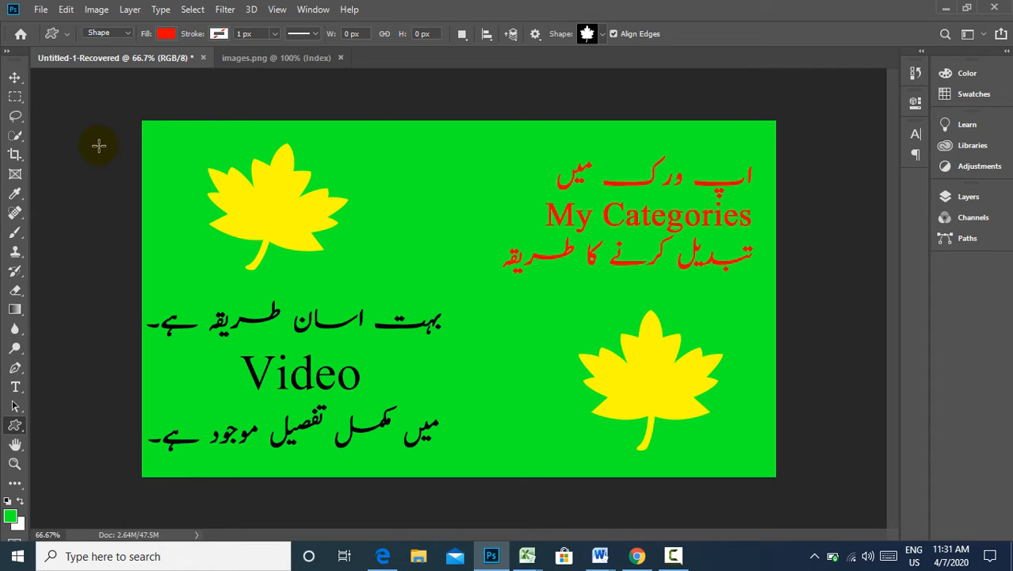
{"action": "left_click", "coordinate": [14, 79]}
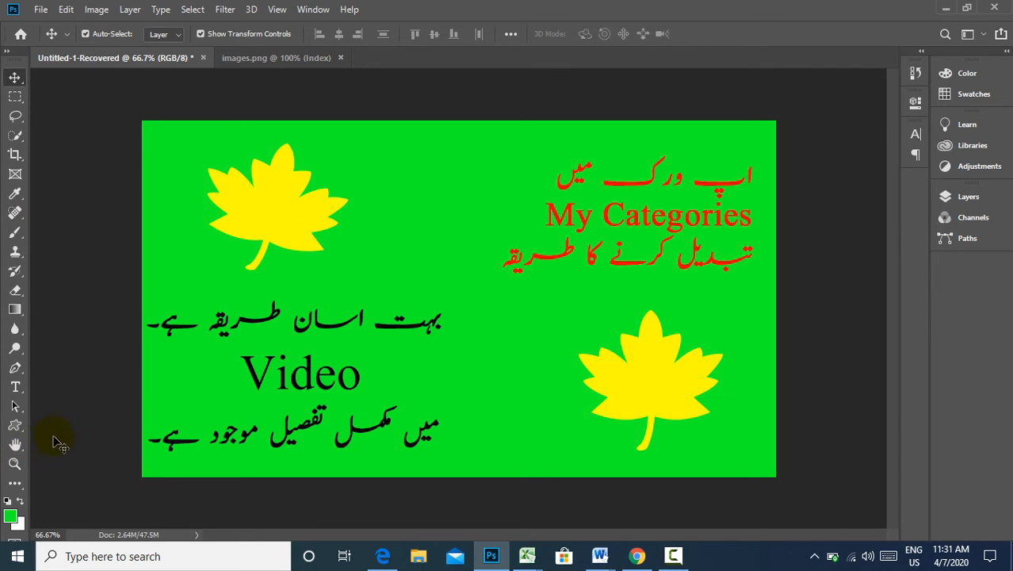
{"action": "left_click", "coordinate": [15, 427]}
{"action": "right_click", "coordinate": [14, 429]}
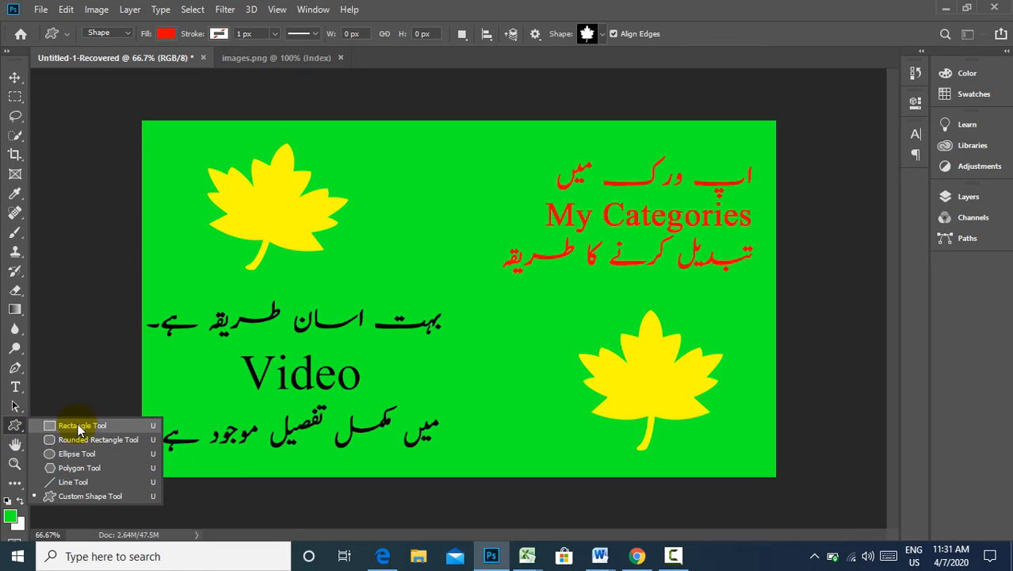
{"action": "left_click", "coordinate": [83, 497]}
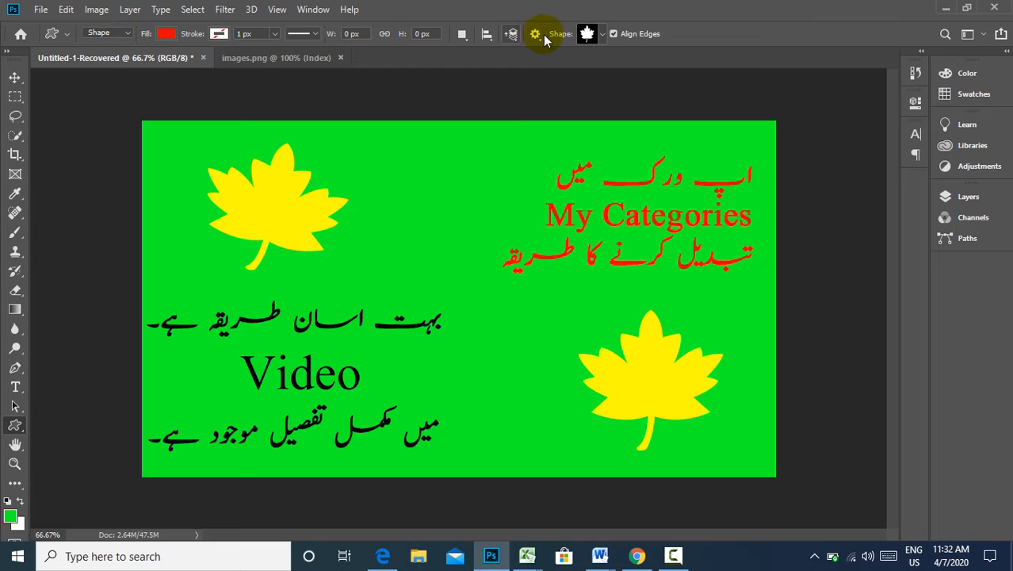
- Examine the custom shape presets and the available shape categories, without replacing the current presets with the Shapes set
{"action": "left_click", "coordinate": [598, 36]}
{"action": "left_click", "coordinate": [599, 37]}
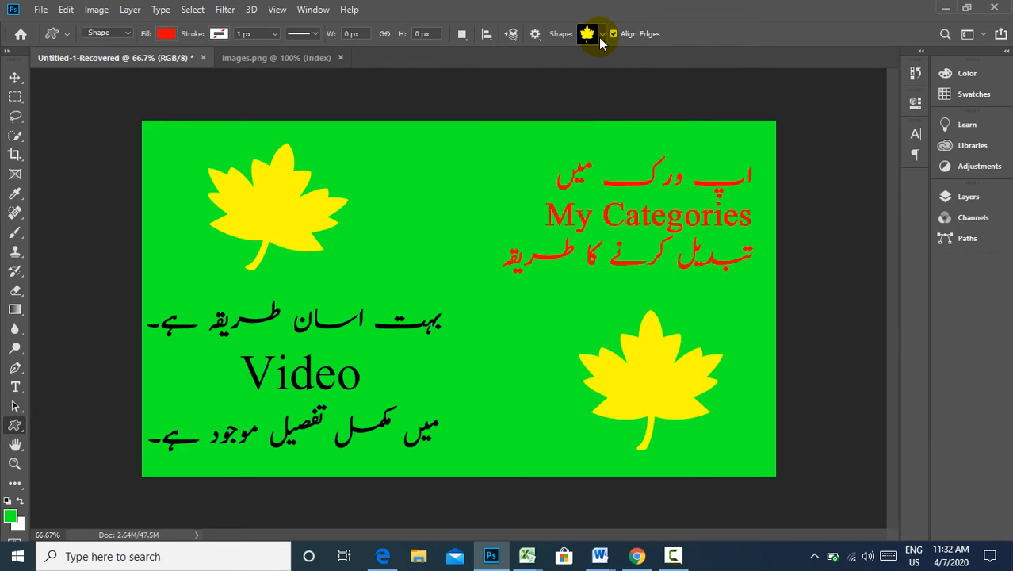
{"action": "left_click", "coordinate": [599, 37]}
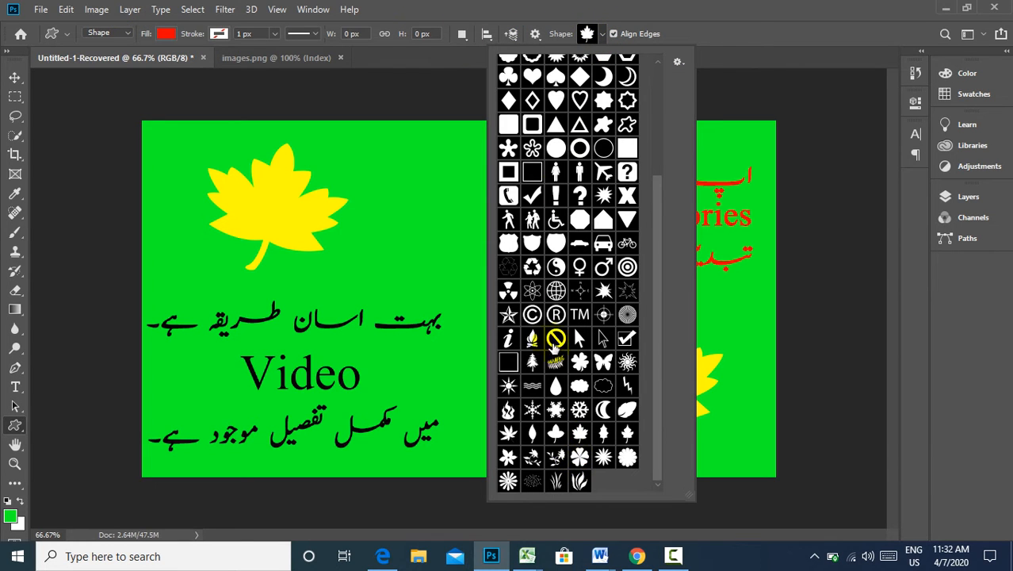
{"action": "scroll", "coordinate": [553, 327], "scroll_direction": "up", "scroll_amount": 1}
{"action": "scroll", "coordinate": [552, 326], "scroll_direction": "up", "scroll_amount": 3}
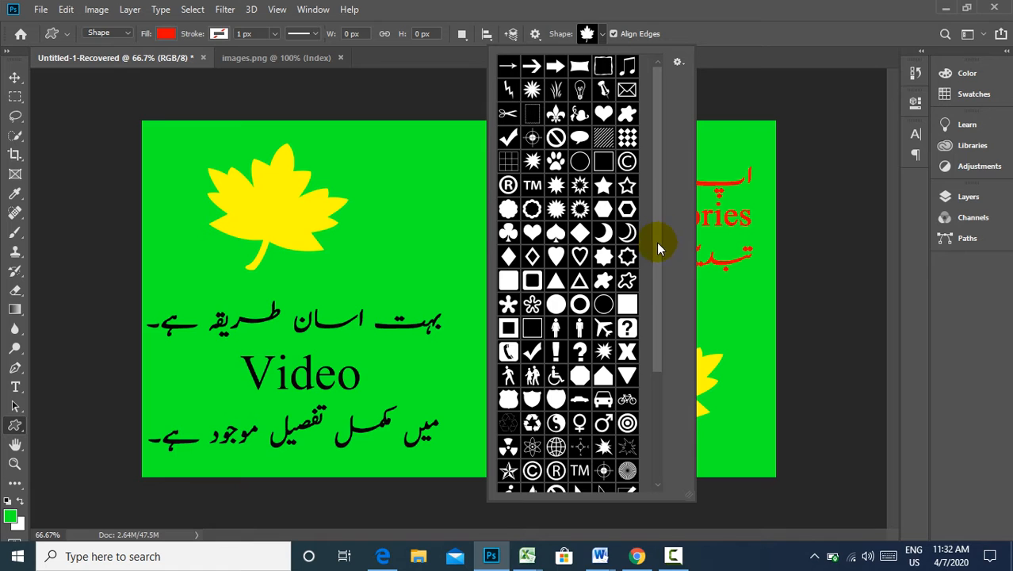
{"action": "left_click_drag", "start_coordinate": [659, 240], "coordinate": [642, 146]}
{"action": "left_click", "coordinate": [678, 63]}
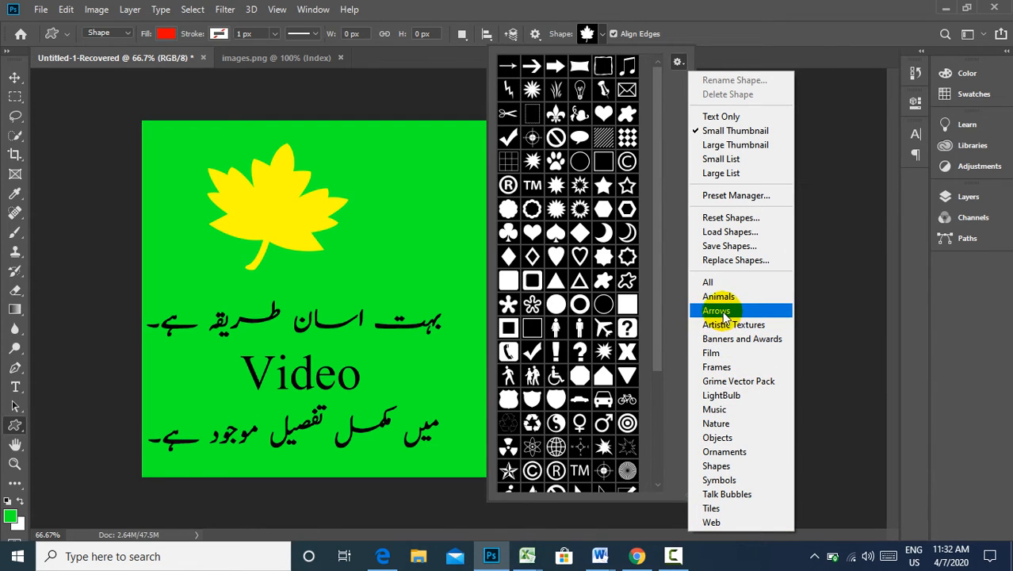
{"action": "left_click", "coordinate": [726, 468]}
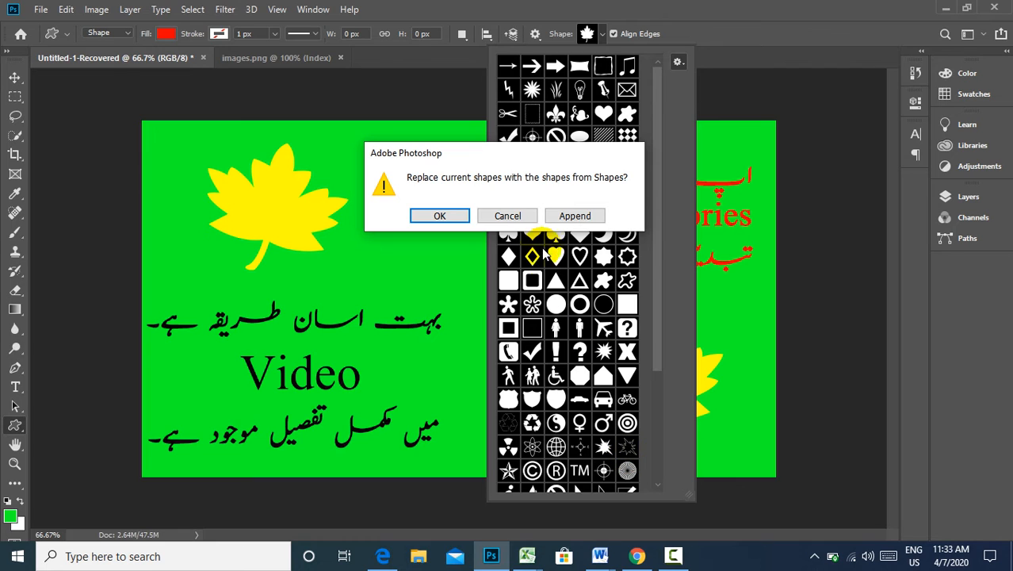
{"action": "left_click", "coordinate": [501, 219]}
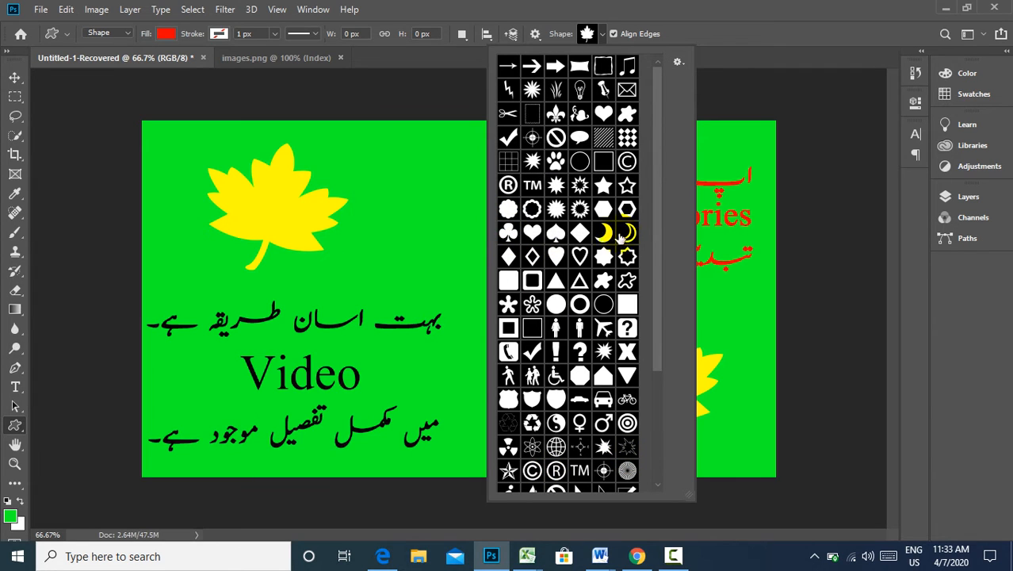
{"action": "left_click_drag", "start_coordinate": [658, 249], "coordinate": [656, 356]}
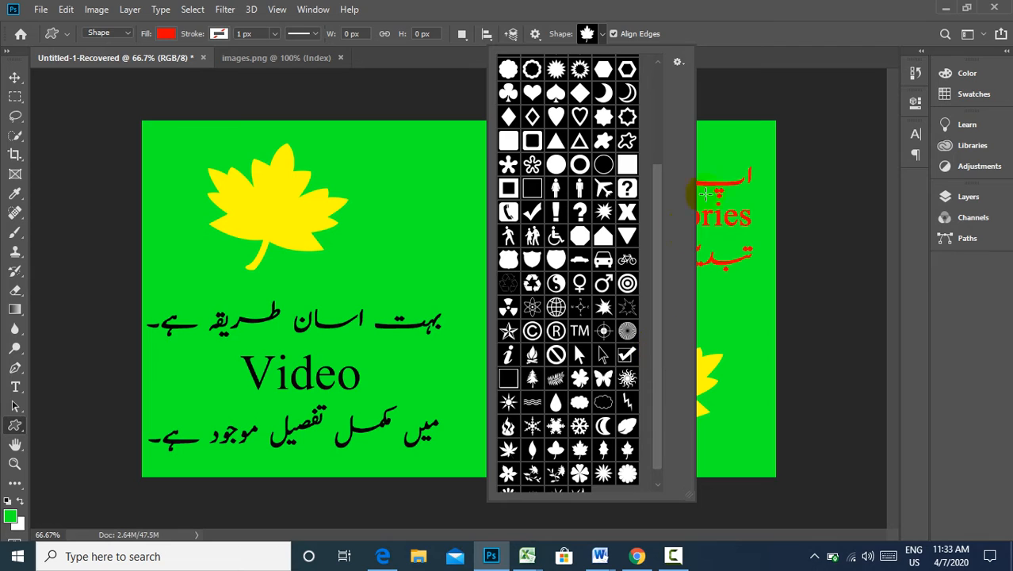
{"action": "left_click", "coordinate": [768, 88]}
- Delete both yellow maple leaf shapes from the green banner
{"action": "key", "text": "v"}
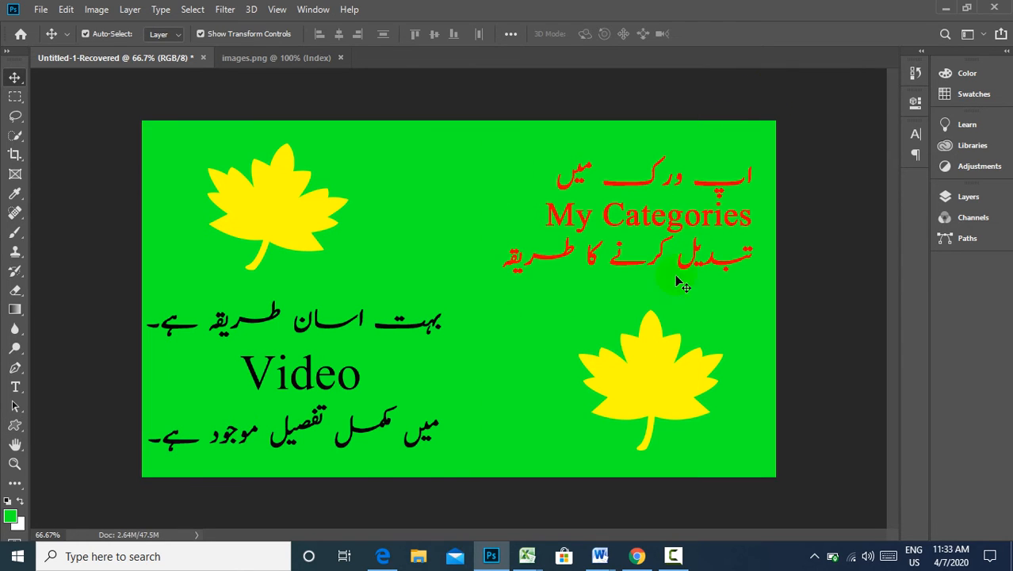
{"action": "left_click", "coordinate": [646, 396]}
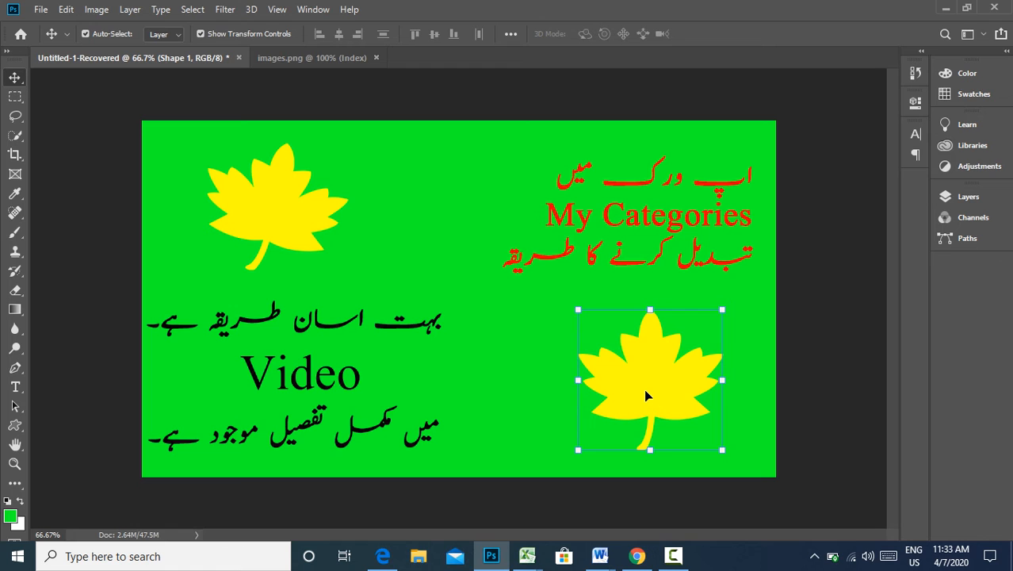
{"action": "mouse_move", "coordinate": [646, 396]}
{"action": "left_mouse_down"}
{"action": "mouse_move", "coordinate": [604, 406]}
{"action": "mouse_move", "coordinate": [583, 369]}
{"action": "mouse_move", "coordinate": [631, 409]}
{"action": "mouse_move", "coordinate": [606, 409]}
{"action": "mouse_move", "coordinate": [636, 361]}
{"action": "mouse_move", "coordinate": [665, 389]}
{"action": "mouse_move", "coordinate": [627, 409]}
{"action": "mouse_move", "coordinate": [607, 374]}
{"action": "mouse_move", "coordinate": [661, 401]}
{"action": "left_mouse_up"}
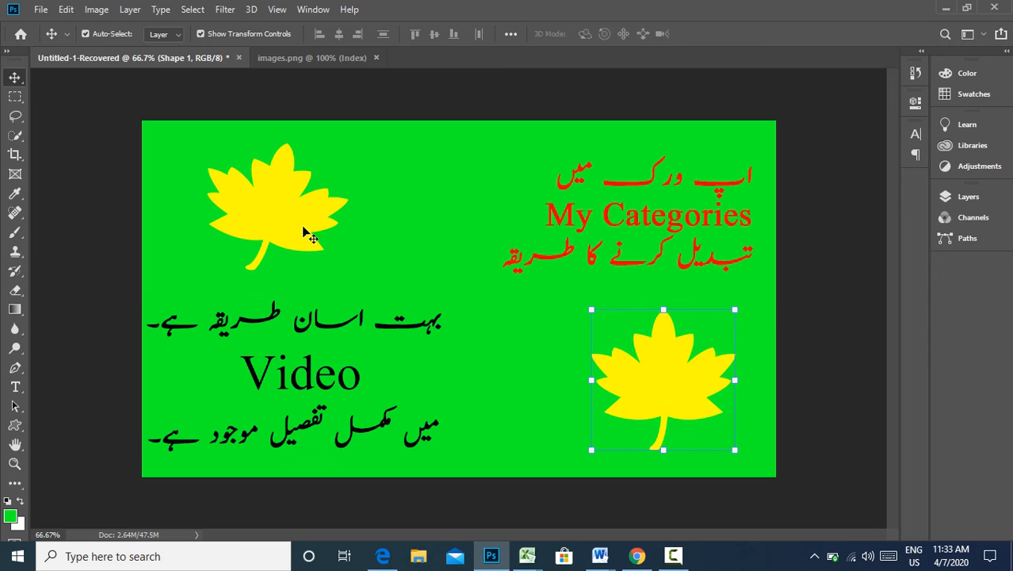
{"action": "left_click_drag", "start_coordinate": [304, 229], "coordinate": [412, 222]}
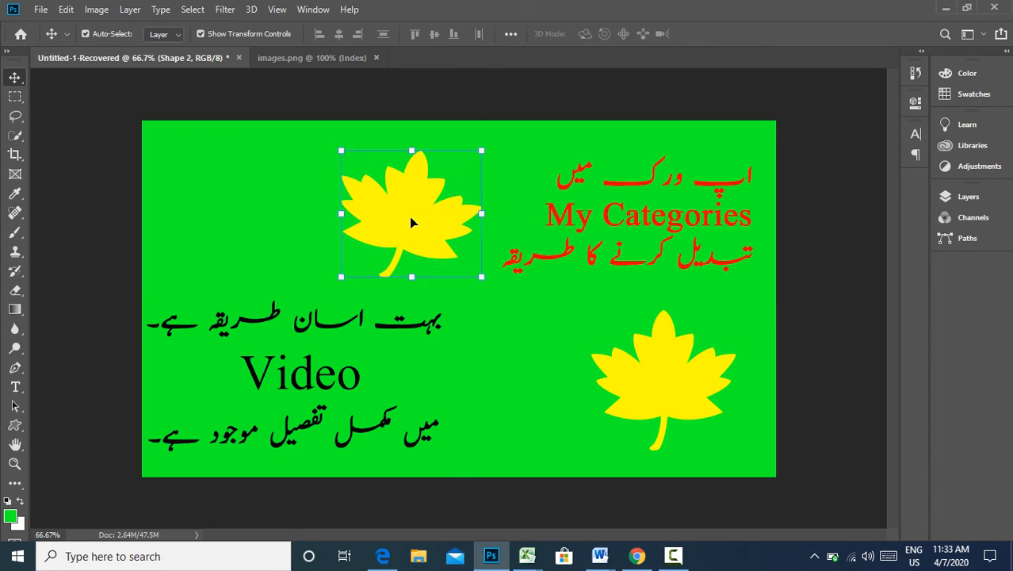
{"action": "key", "text": "Delete"}
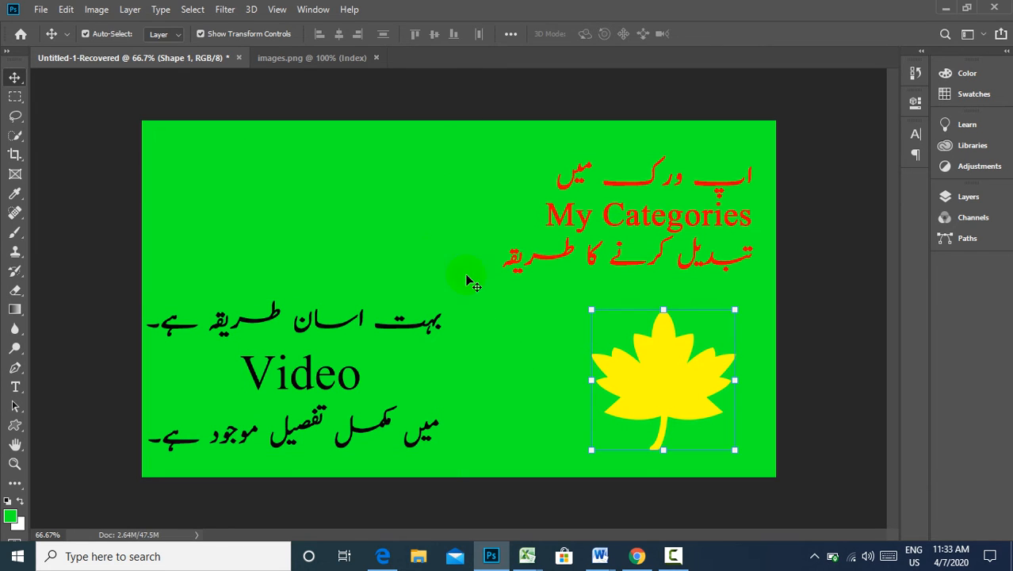
{"action": "key", "text": "Delete"}
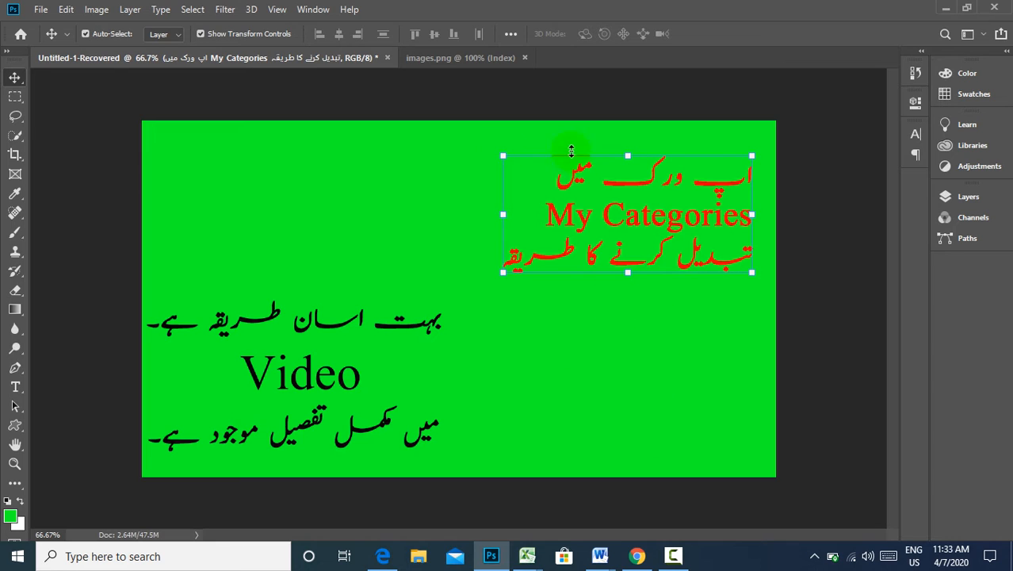
- Draw a red four-blade grass custom shape, about 242 by 245 px, above the black Urdu text
{"action": "left_click", "coordinate": [15, 425]}
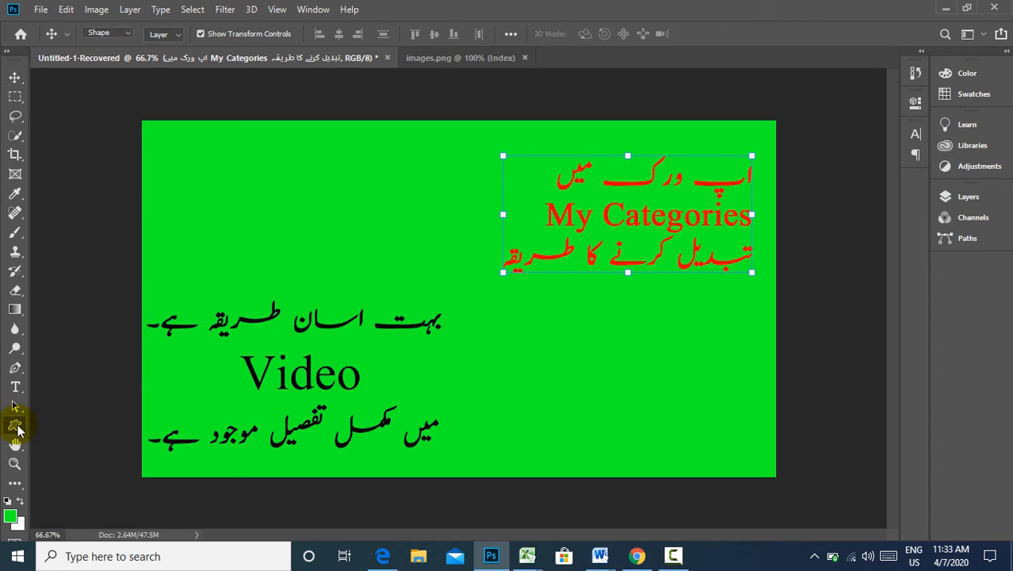
{"action": "left_click", "coordinate": [605, 38]}
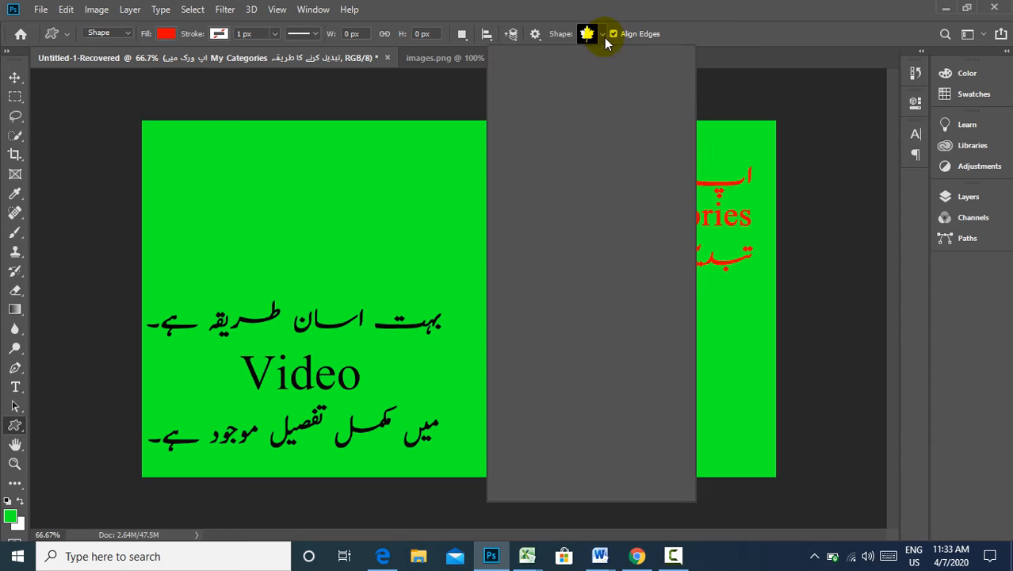
{"action": "left_click_drag", "start_coordinate": [653, 300], "coordinate": [656, 402]}
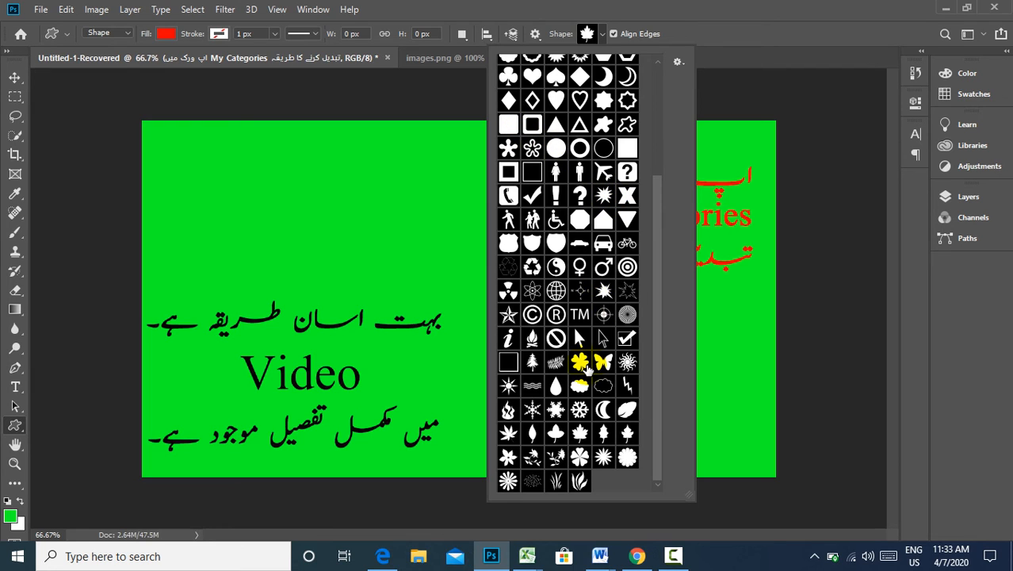
{"action": "left_click", "coordinate": [580, 481]}
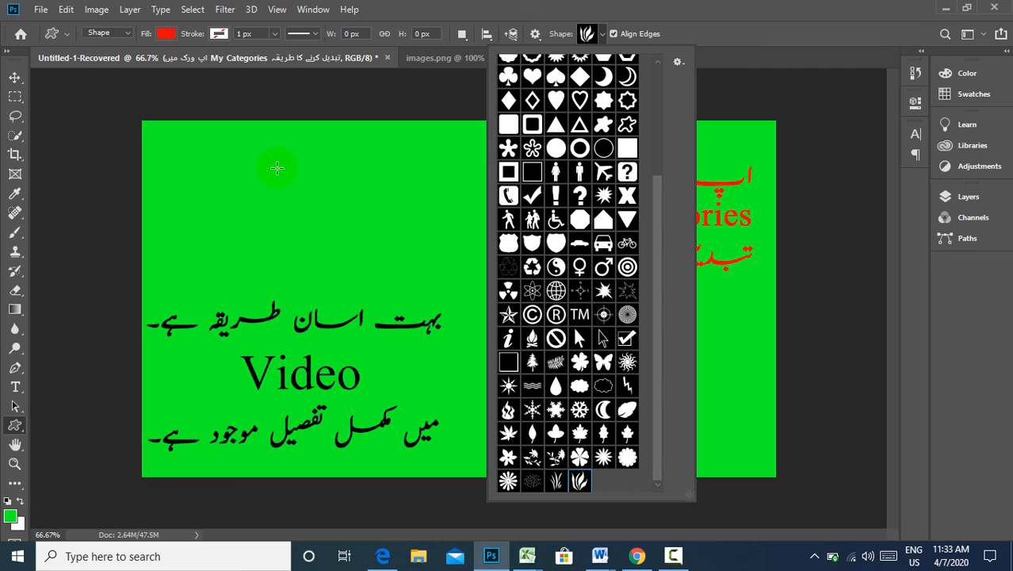
{"action": "left_click", "coordinate": [210, 154]}
{"action": "left_click_drag", "start_coordinate": [210, 154], "coordinate": [331, 278]}
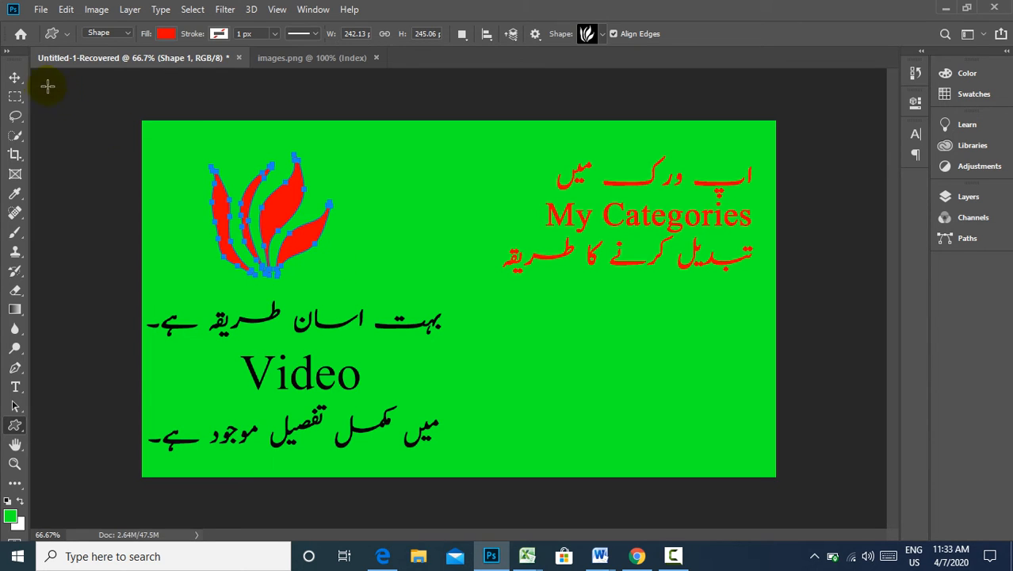
{"action": "left_click", "coordinate": [327, 206]}
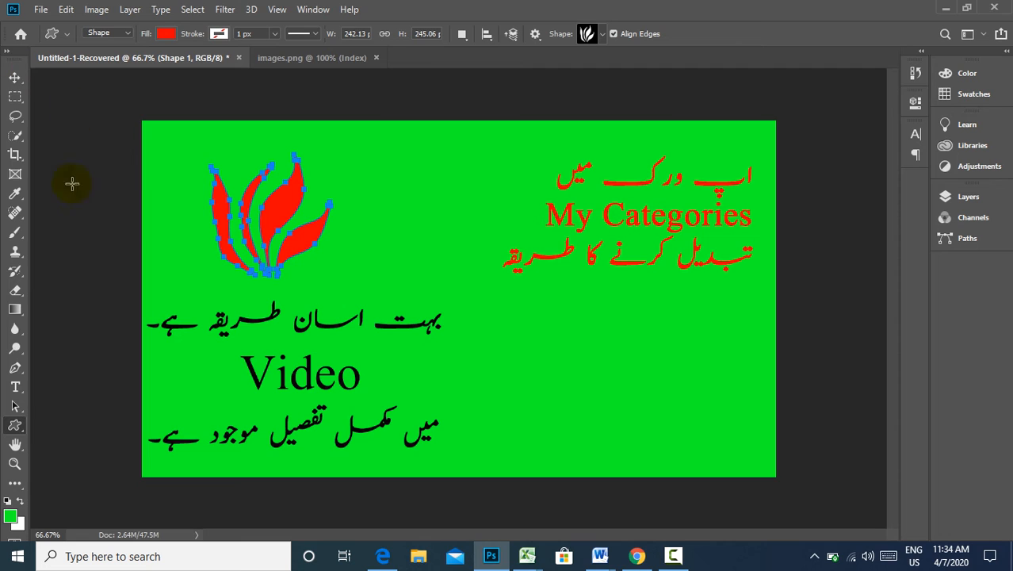
- Draw a red snowflake custom shape, about 298 by 281 px, below the red My Categories text
{"action": "left_click", "coordinate": [600, 37]}
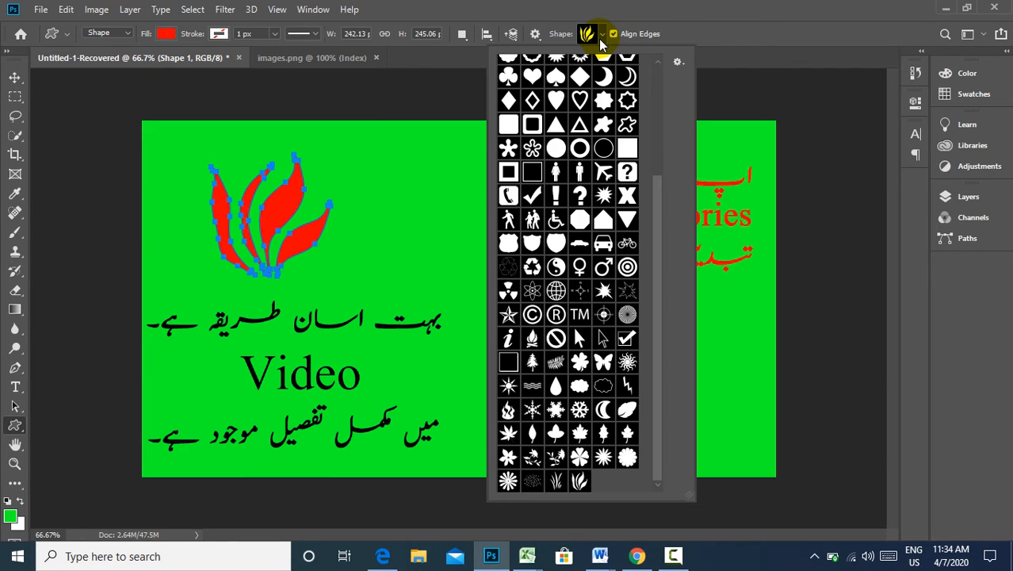
{"action": "left_click", "coordinate": [576, 412]}
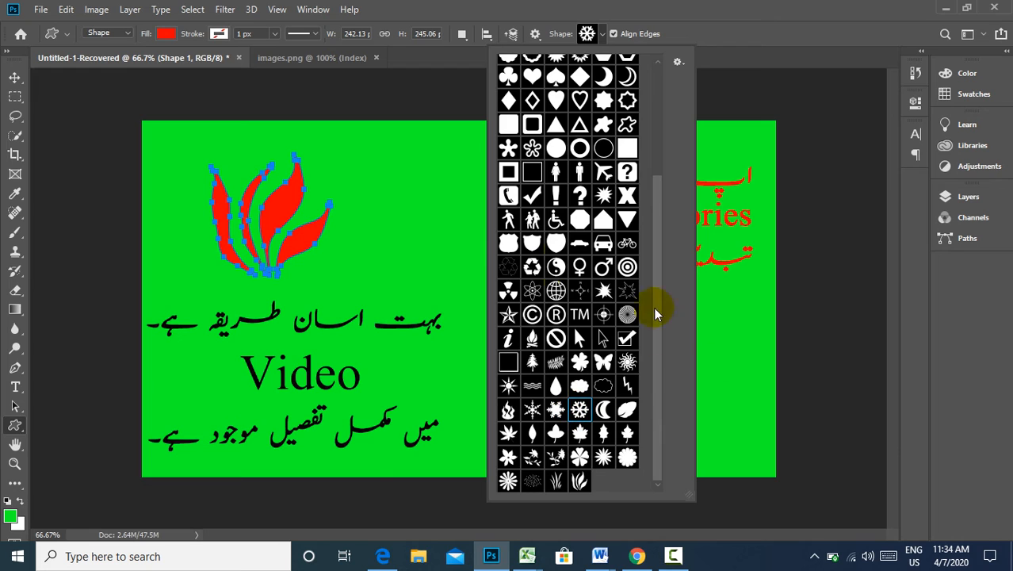
{"action": "left_click", "coordinate": [604, 38]}
{"action": "left_click_drag", "start_coordinate": [516, 317], "coordinate": [665, 454]}
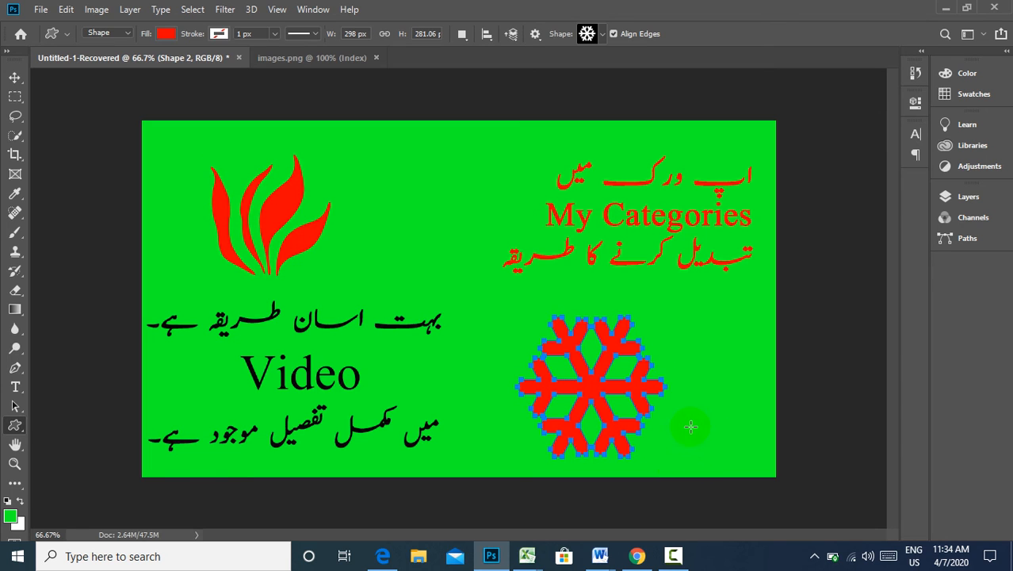
- Move the red snowflake slightly up and to the right so it sits beneath the My Categories text
{"action": "left_click", "coordinate": [15, 78]}
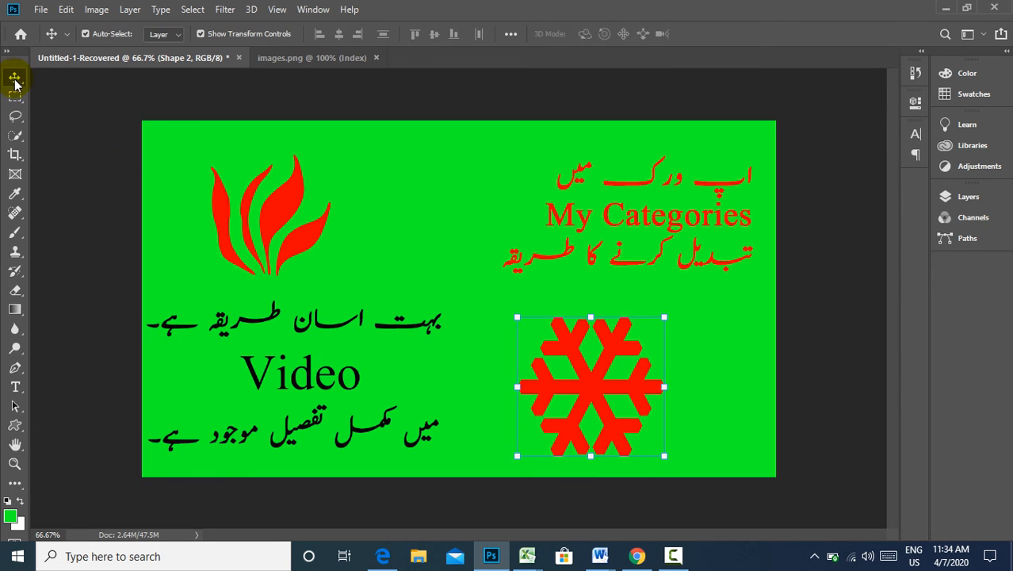
{"action": "left_click", "coordinate": [719, 358]}
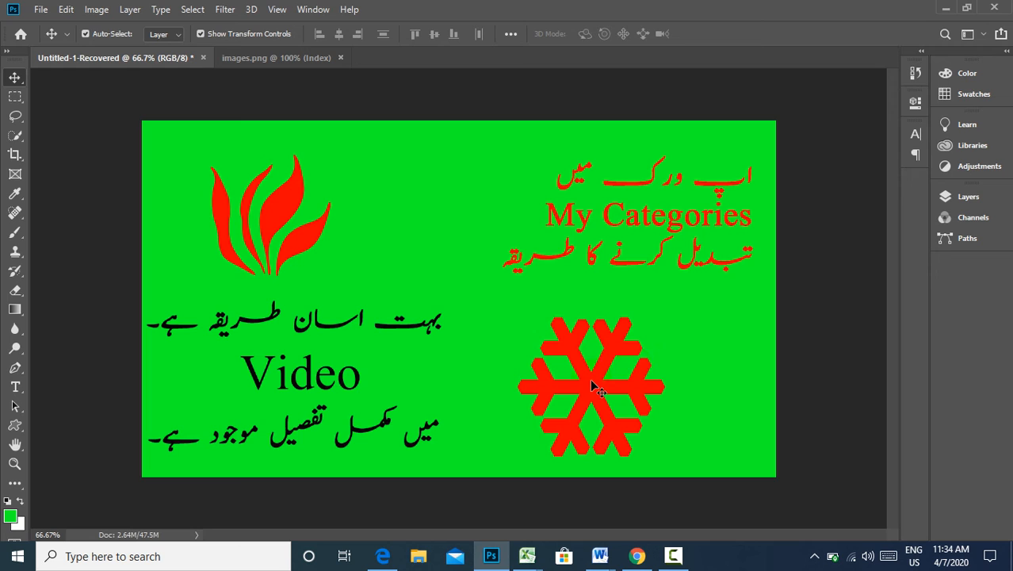
{"action": "left_click_drag", "start_coordinate": [591, 380], "coordinate": [624, 371]}
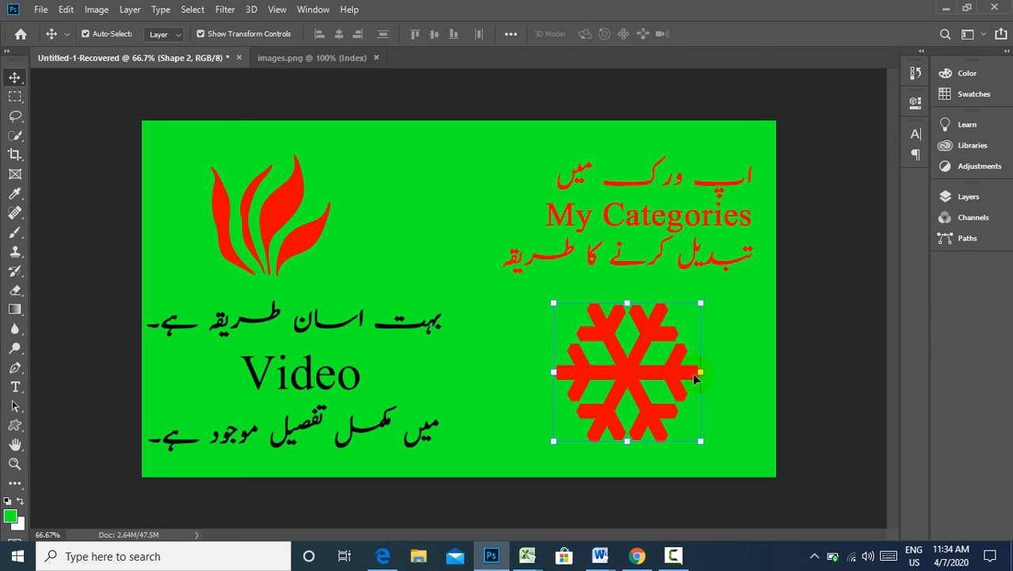
- Look through the full range of custom shape presets, leaving the snowflake as the chosen shape
{"action": "left_click", "coordinate": [15, 424]}
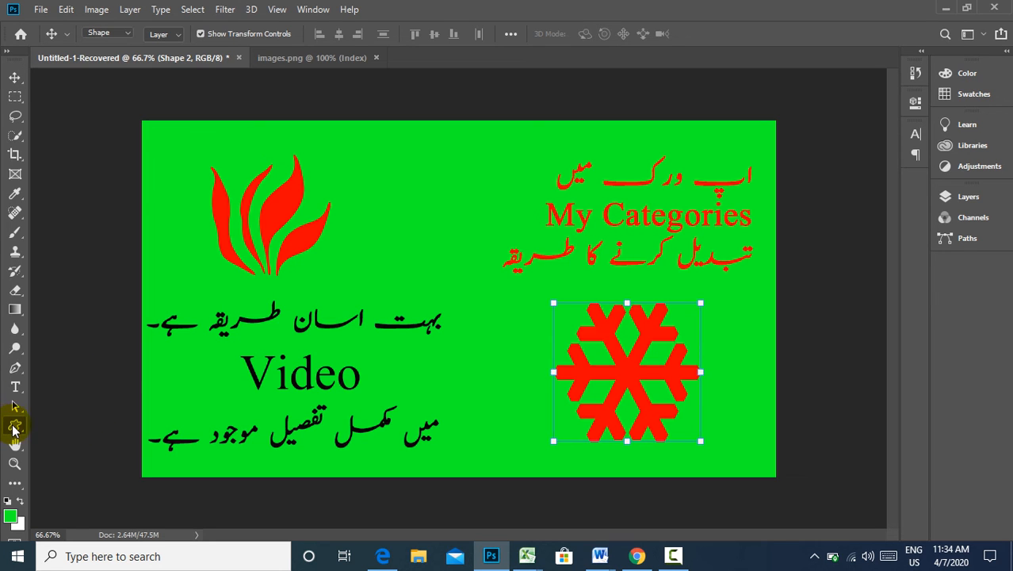
{"action": "left_click", "coordinate": [601, 34]}
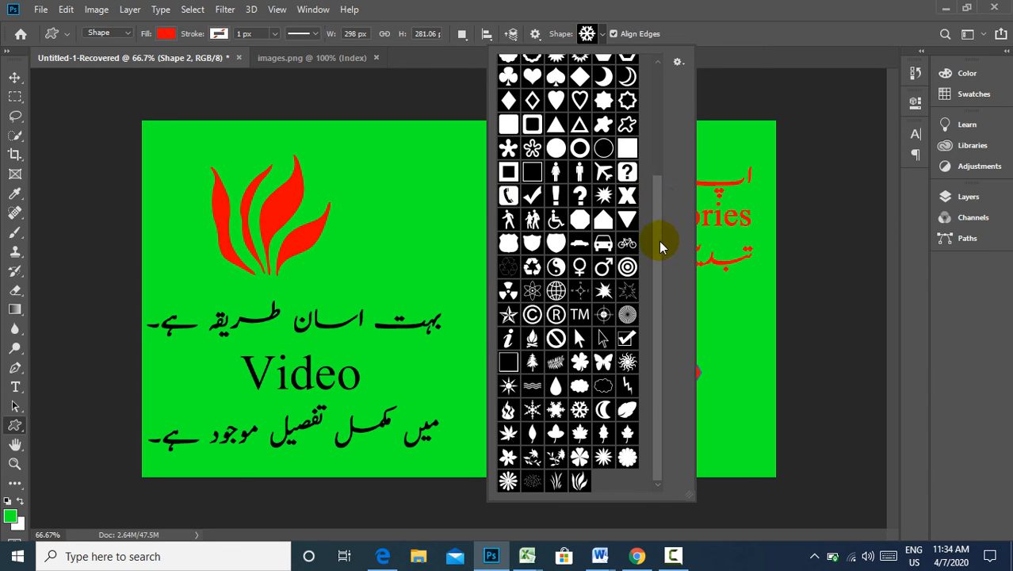
{"action": "left_click_drag", "start_coordinate": [658, 241], "coordinate": [672, 97]}
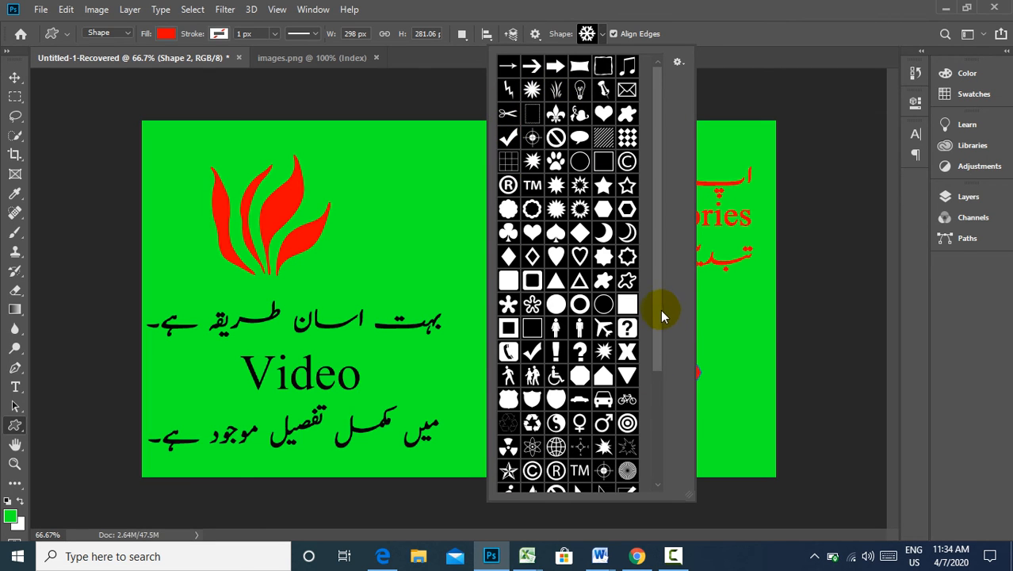
{"action": "left_click_drag", "start_coordinate": [656, 311], "coordinate": [654, 470]}
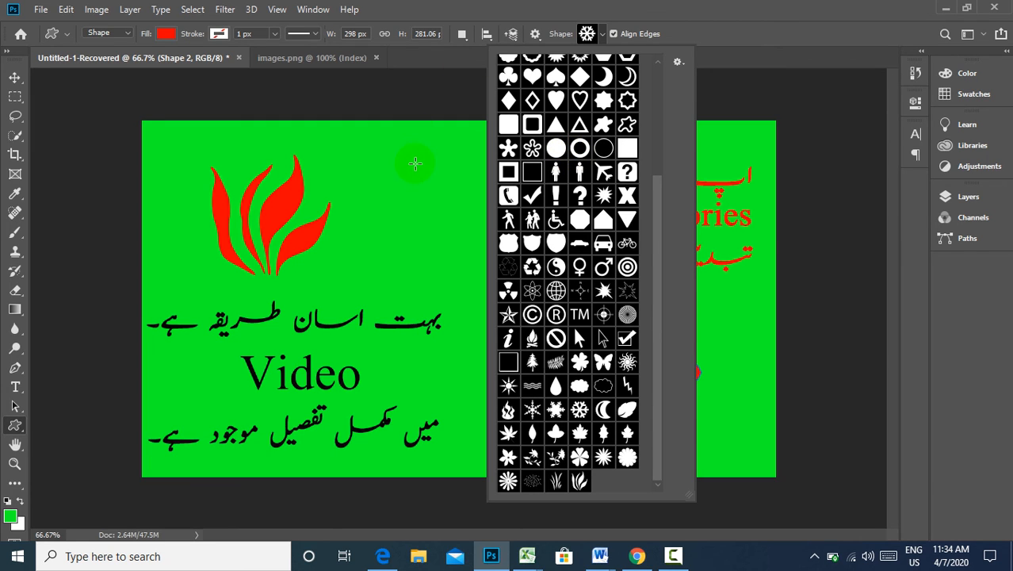
{"action": "left_click", "coordinate": [421, 78]}
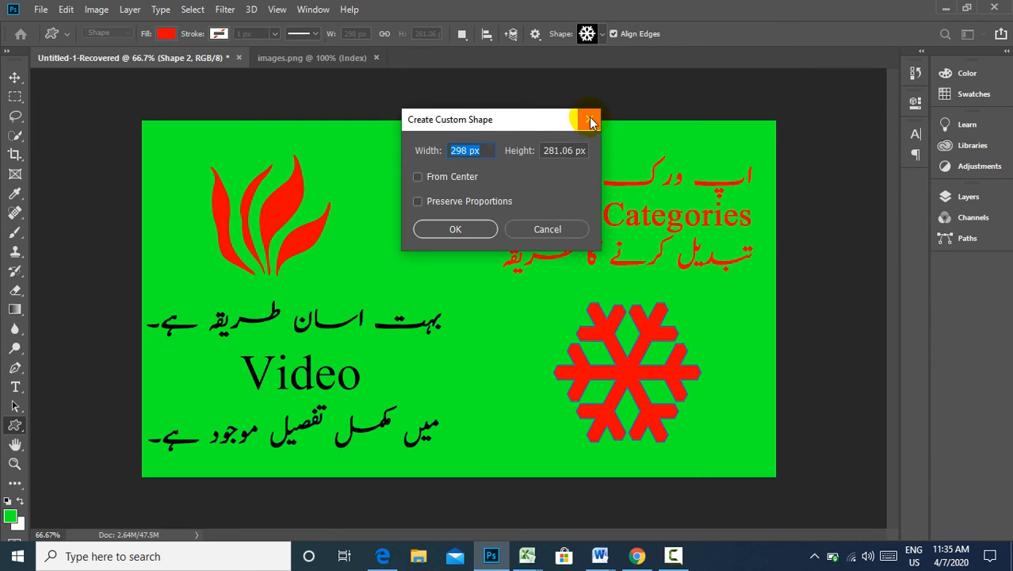
{"action": "left_click", "coordinate": [590, 119]}
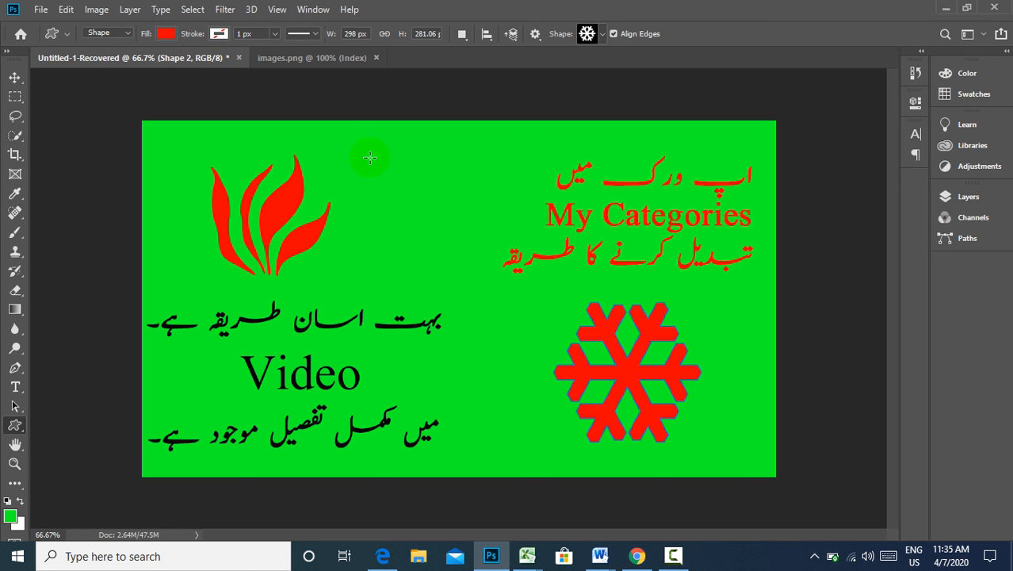
- Draw a second snowflake, about 230 by 205 px, between the red grass shape and the red text, and fill it medium green
{"action": "left_click_drag", "start_coordinate": [367, 156], "coordinate": [484, 260]}
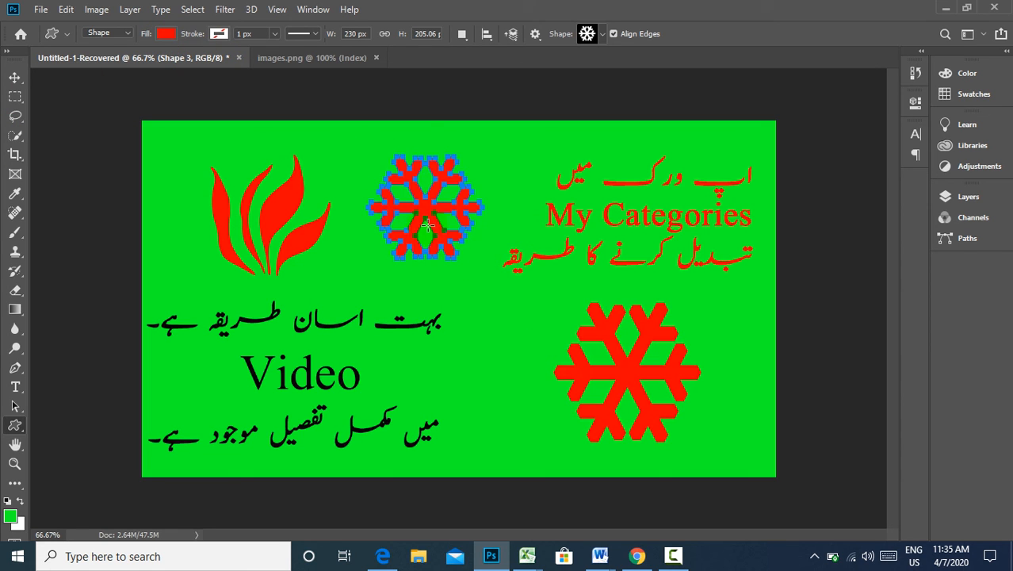
{"action": "left_click", "coordinate": [165, 35]}
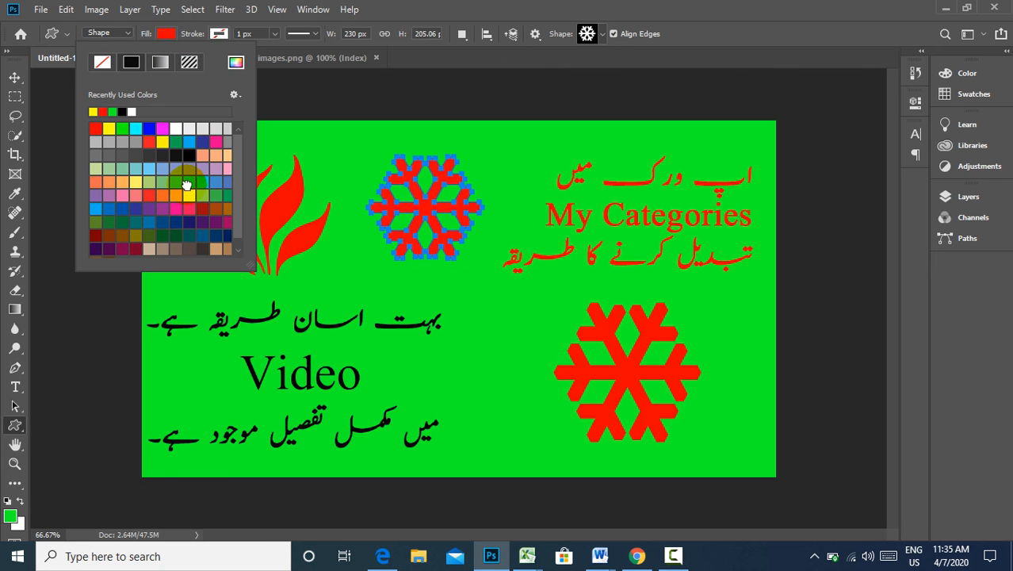
{"action": "left_click", "coordinate": [191, 181]}
{"action": "left_click", "coordinate": [191, 208]}
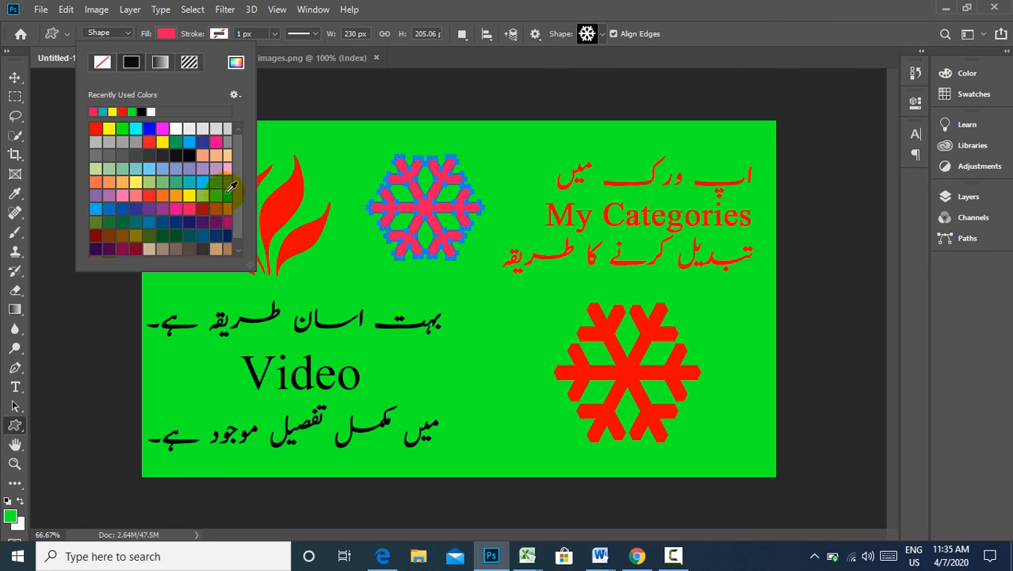
{"action": "left_click", "coordinate": [218, 195]}
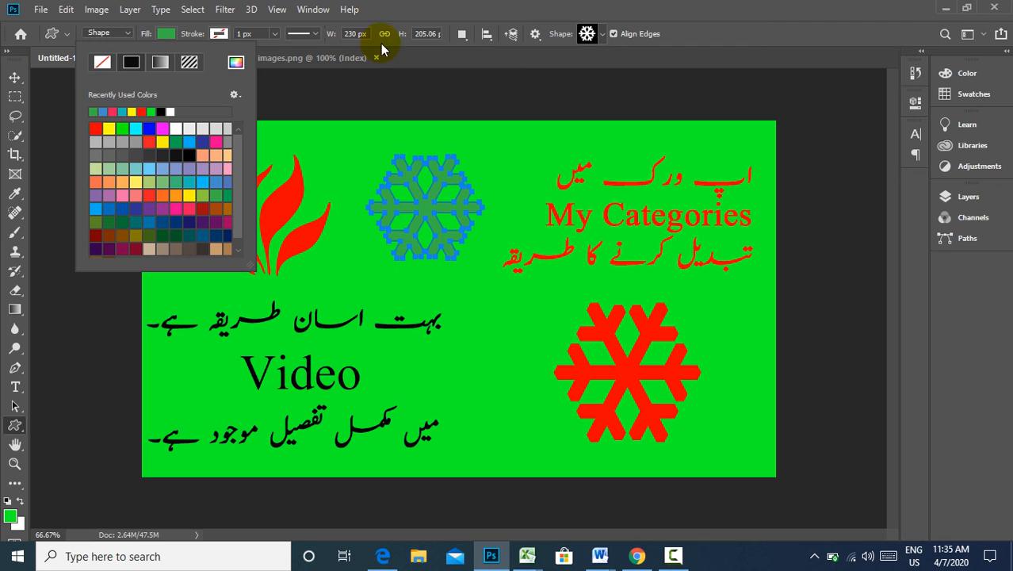
{"action": "left_click", "coordinate": [127, 33]}
{"action": "left_click", "coordinate": [128, 33]}
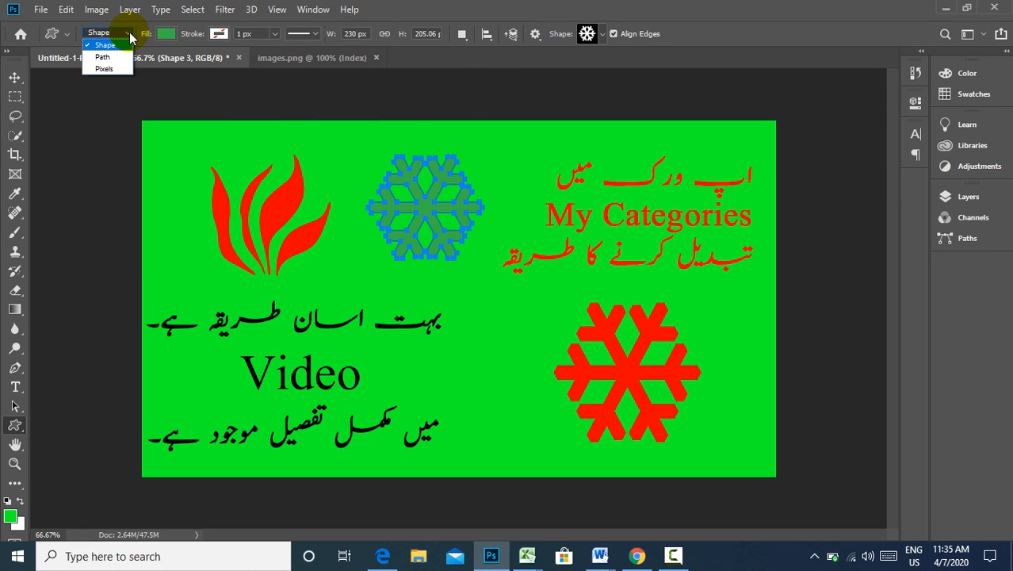
{"action": "left_click", "coordinate": [210, 105]}
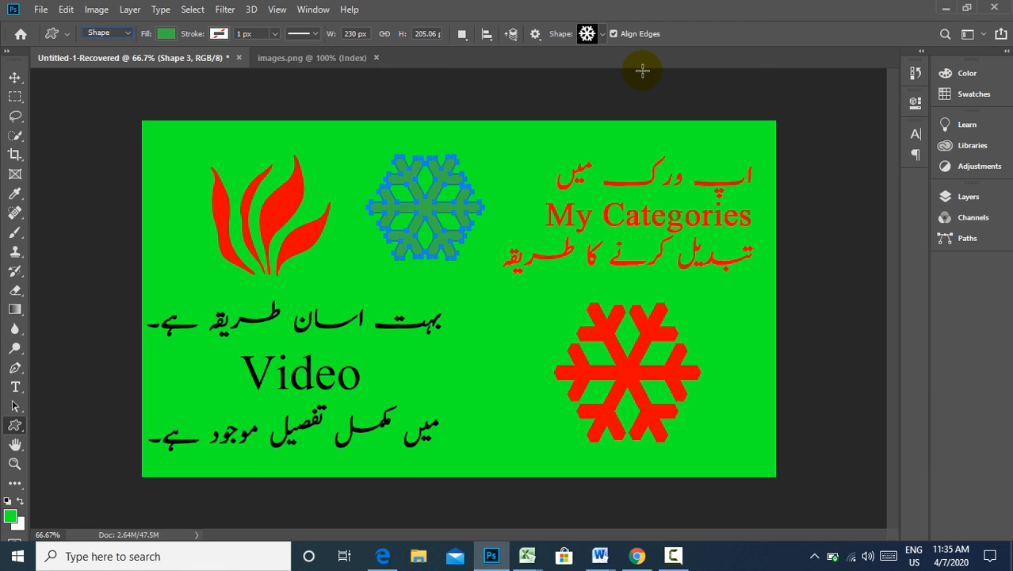